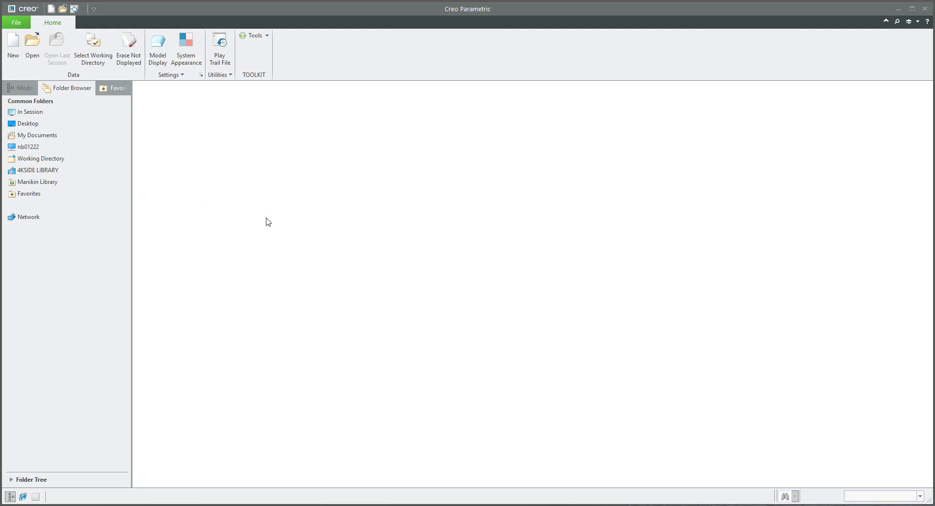
# Create a new assembly ASM0001 and start assembling a component from the Creo7 folder
pyautogui.click(13, 46)
pyautogui.click(409, 223)
pyautogui.click(522, 351)
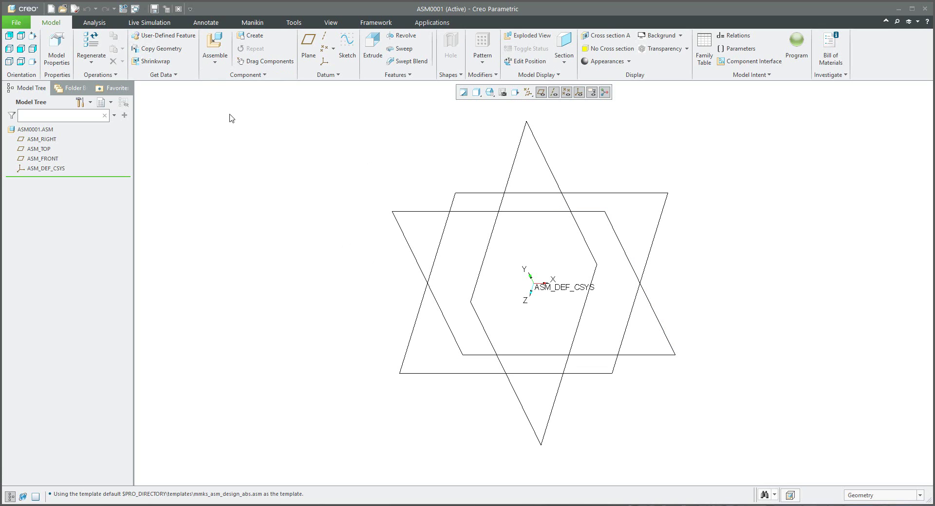
pyautogui.click(215, 49)
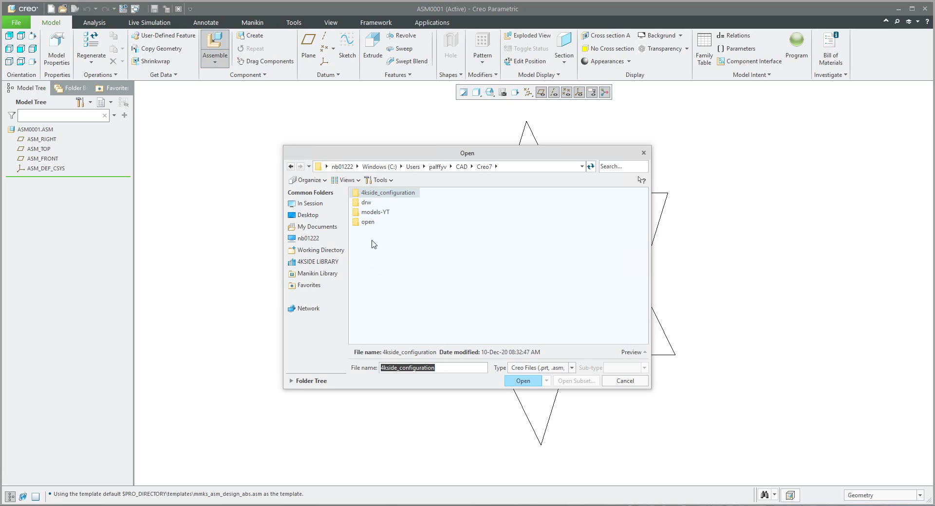
# Browse 4kside_configuration > library's iso4032 and iso4762 folders, then cancel without adding a component
pyautogui.click(373, 193)
pyautogui.press('Return')
pyautogui.doubleClick(371, 203)
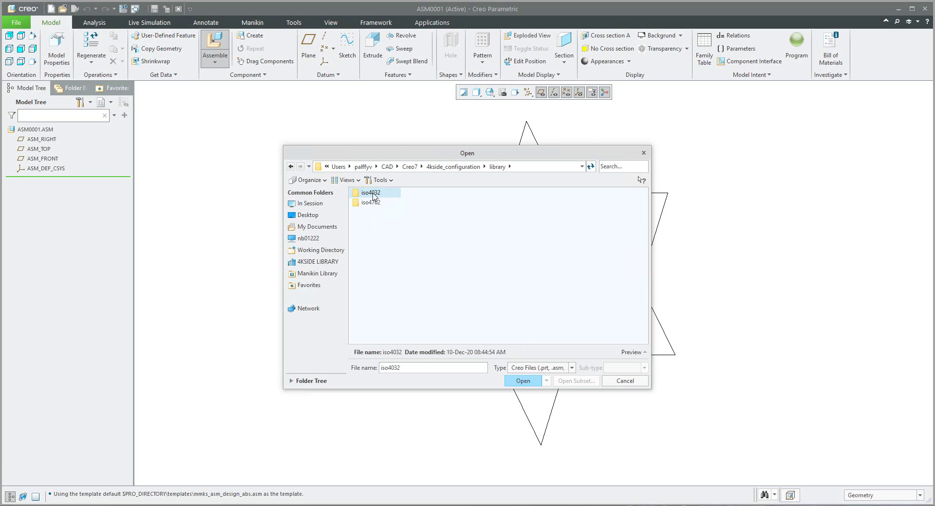
pyautogui.press('Return')
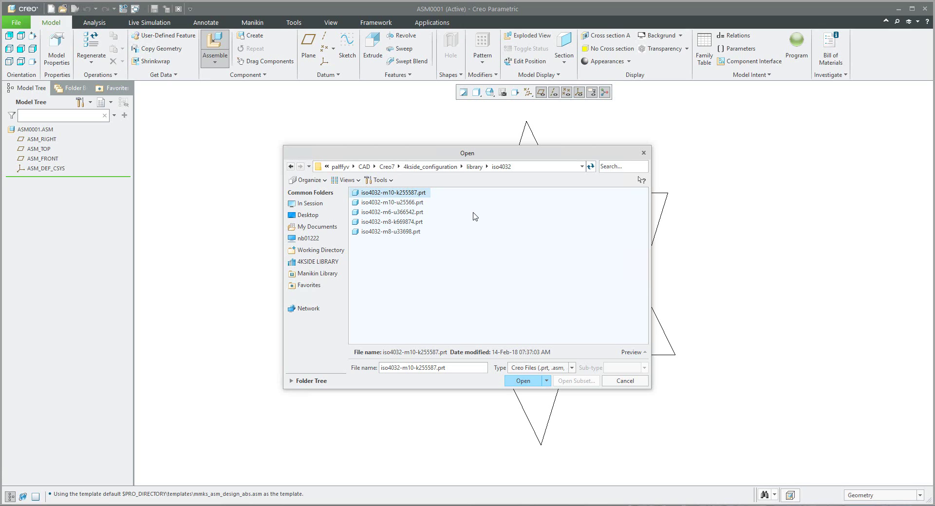
pyautogui.click(475, 166)
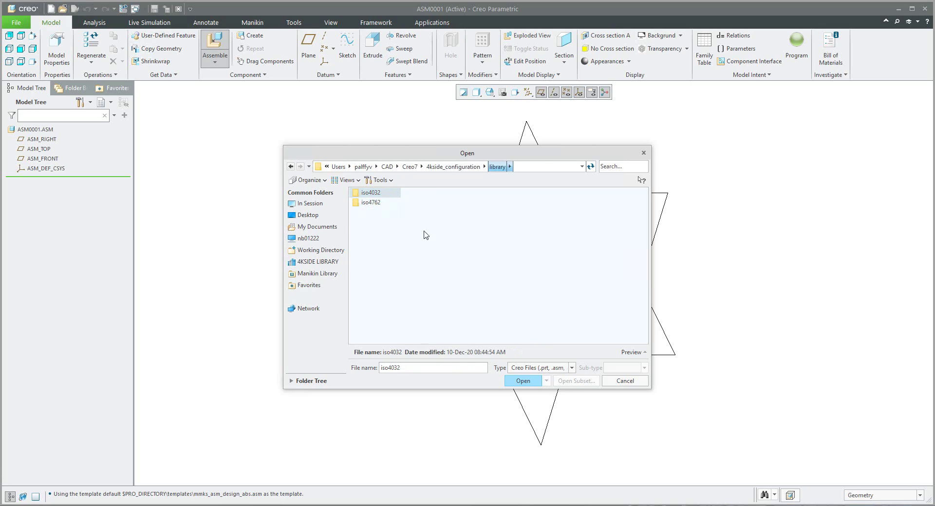
pyautogui.doubleClick(369, 204)
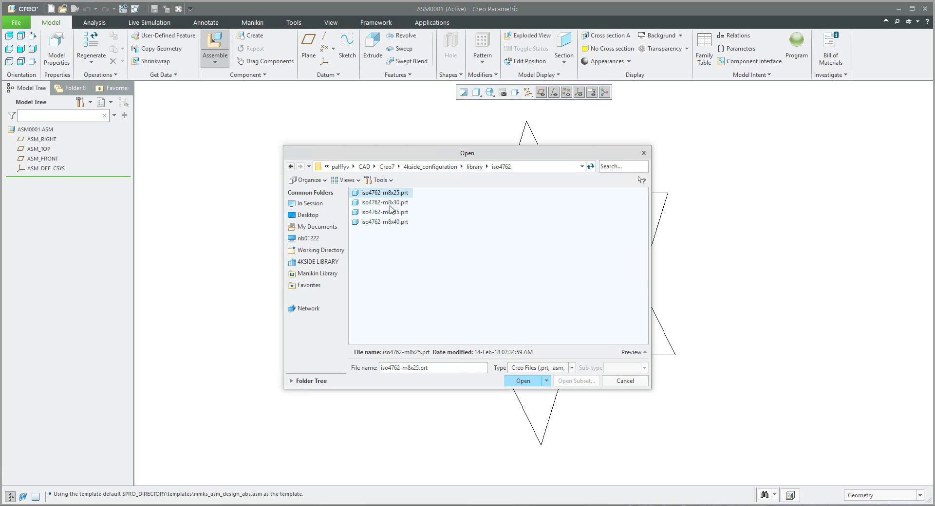
pyautogui.click(623, 383)
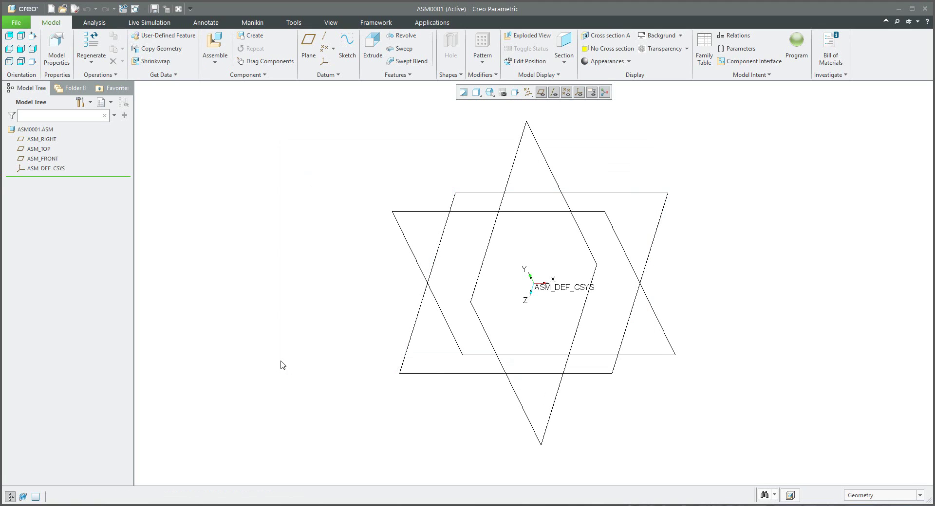
# Close ASM0001 and confirm pro_library_dir points to the 4kside_configuration library folder
pyautogui.click(179, 9)
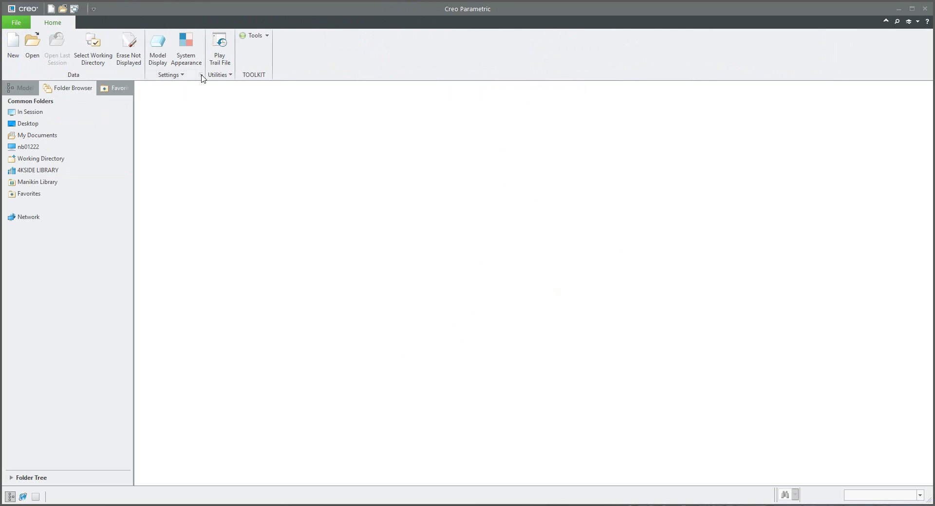
pyautogui.click(201, 76)
pyautogui.click(259, 299)
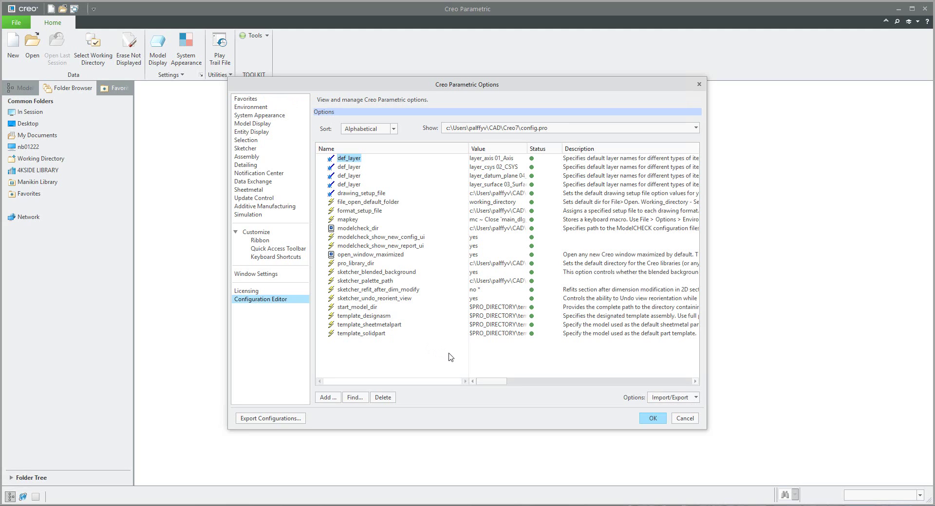
pyautogui.click(353, 264)
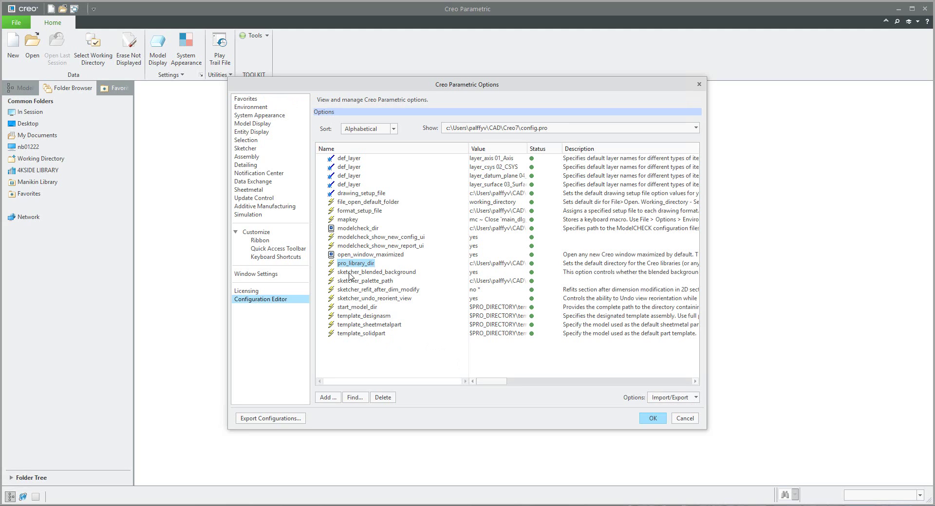
pyautogui.moveTo(528, 149); pyautogui.dragTo(651, 149)
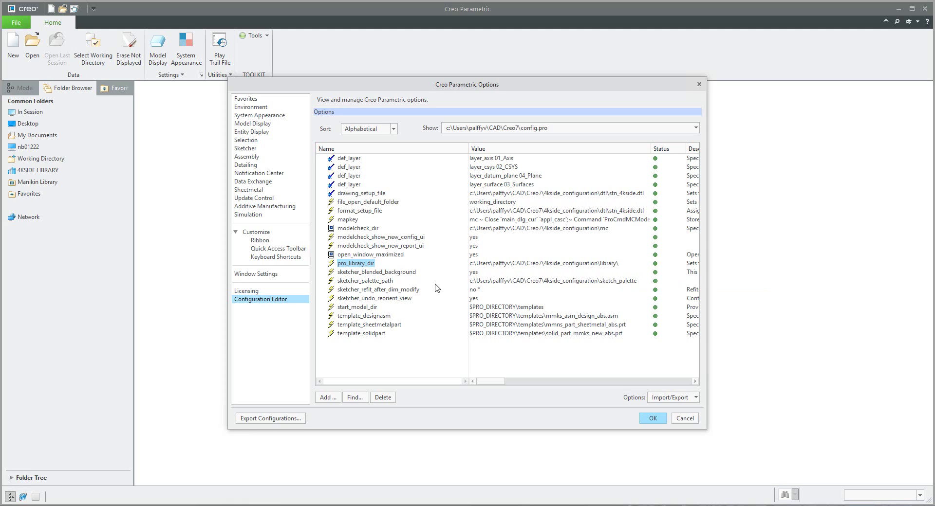
pyautogui.click(652, 419)
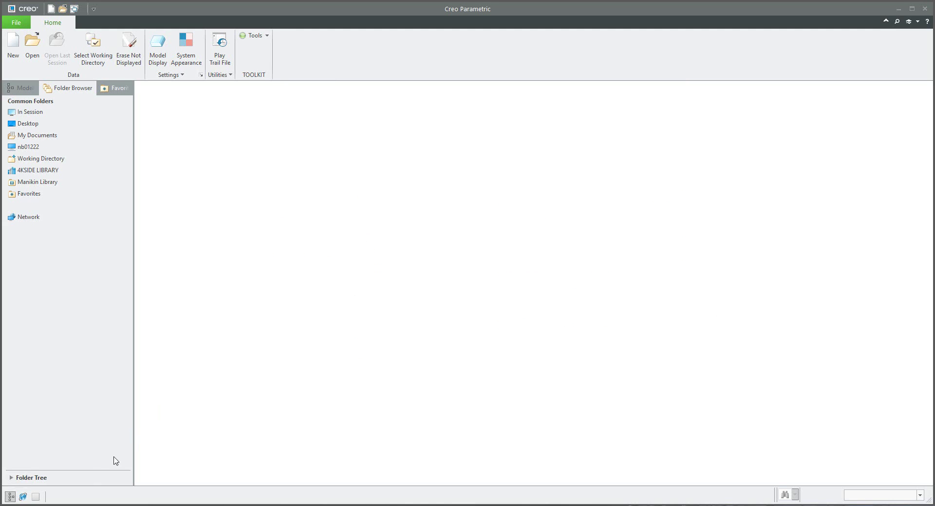
# In File Explorer, go to 4kside_configuration > library and select index.mnu
pyautogui.hotkey('alt', 'Tab')
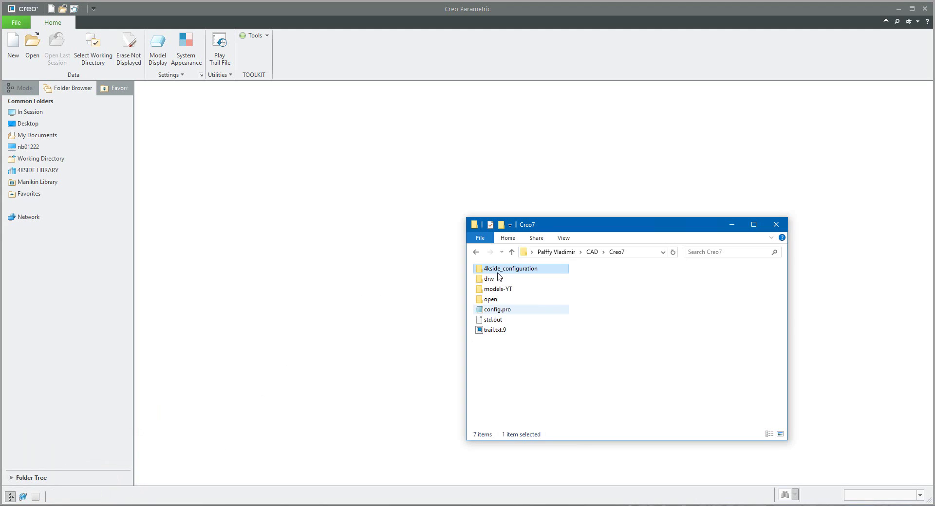
pyautogui.press('Return')
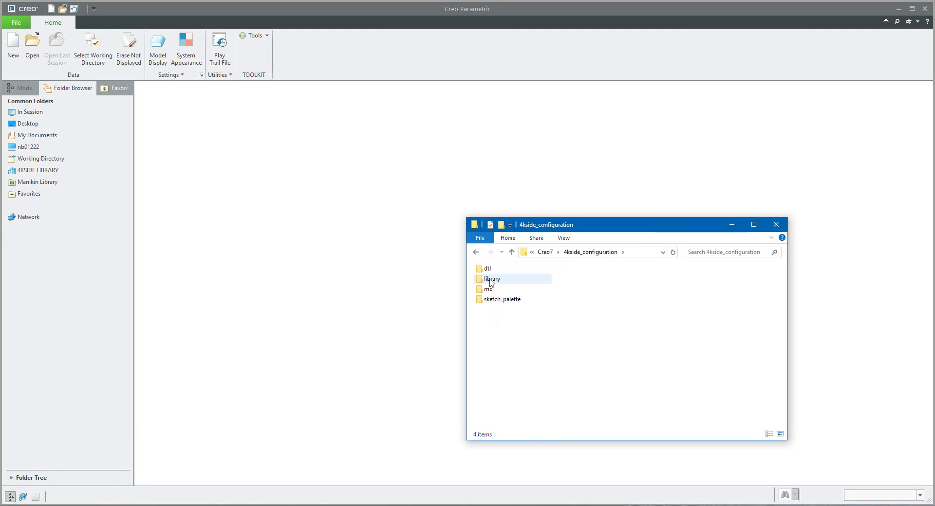
pyautogui.doubleClick(491, 281)
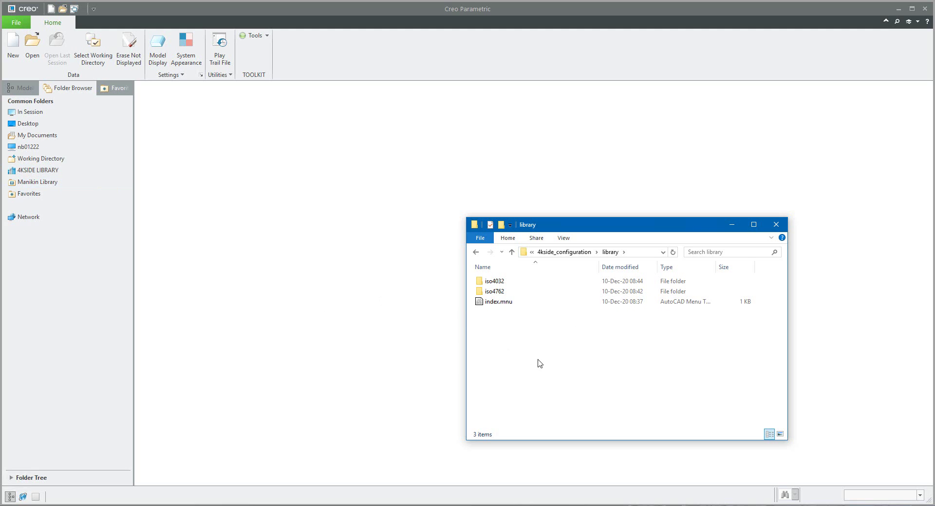
pyautogui.click(498, 305)
# Open index.mnu in Notepad beside the library folder, highlight iso4762, then return to Creo
pyautogui.doubleClick(498, 304)
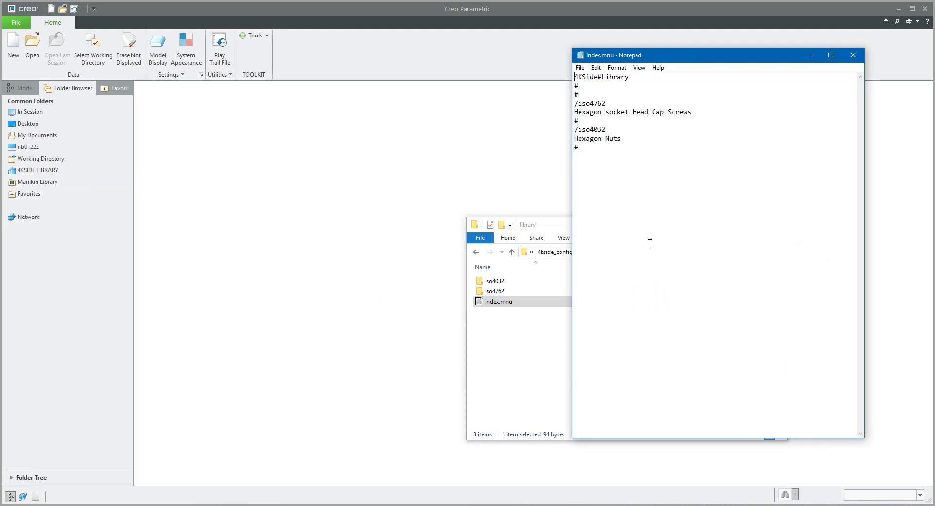
pyautogui.moveTo(628, 55); pyautogui.dragTo(681, 104)
pyautogui.moveTo(567, 225); pyautogui.dragTo(370, 213)
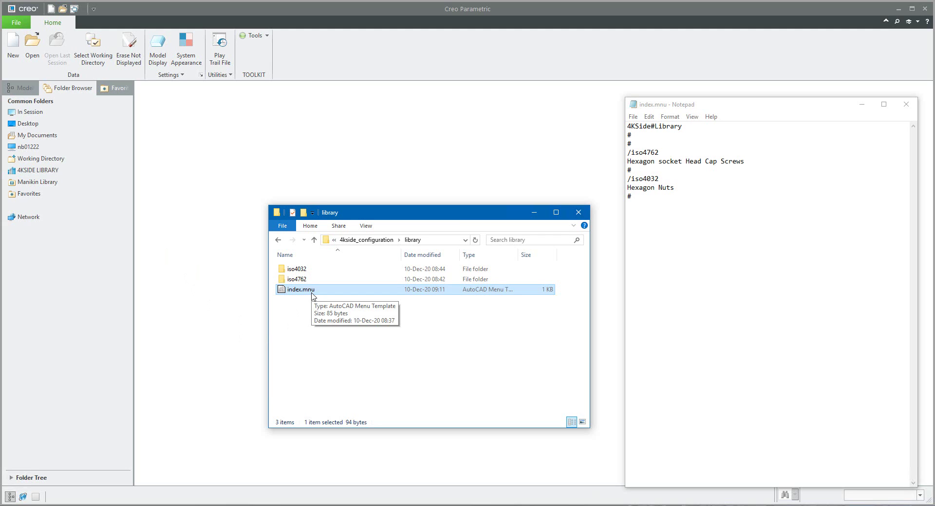
pyautogui.doubleClick(650, 154)
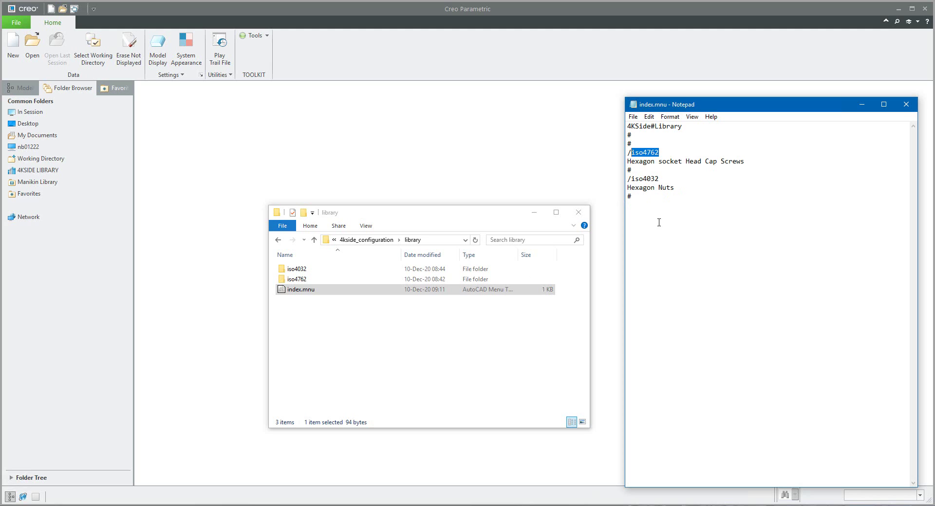
pyautogui.click(303, 292)
pyautogui.click(200, 160)
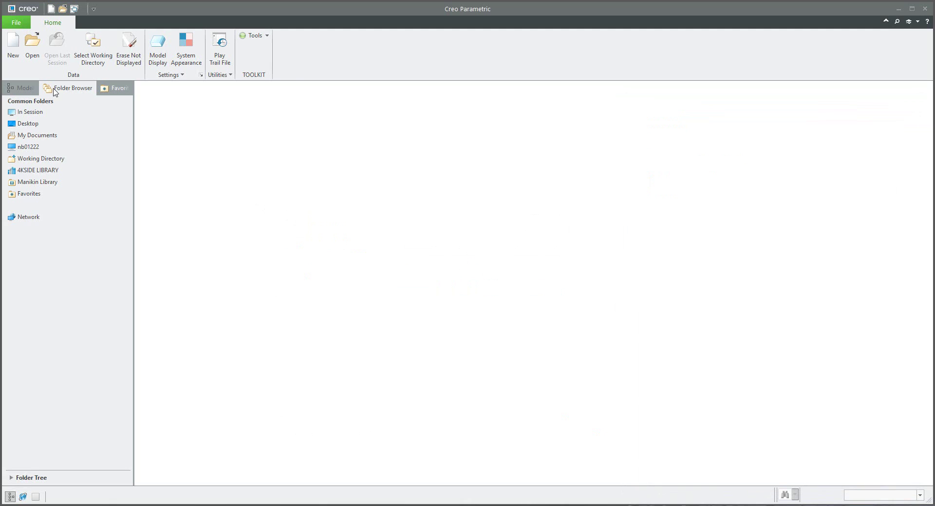
# View the 4KSIDE LIBRARY in File Open with the Description column widened, then cancel
pyautogui.click(32, 47)
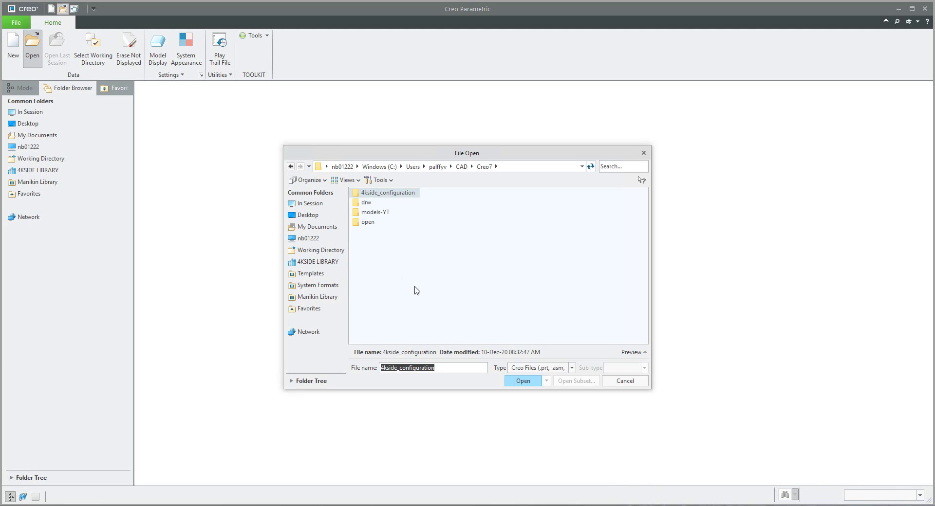
pyautogui.click(307, 263)
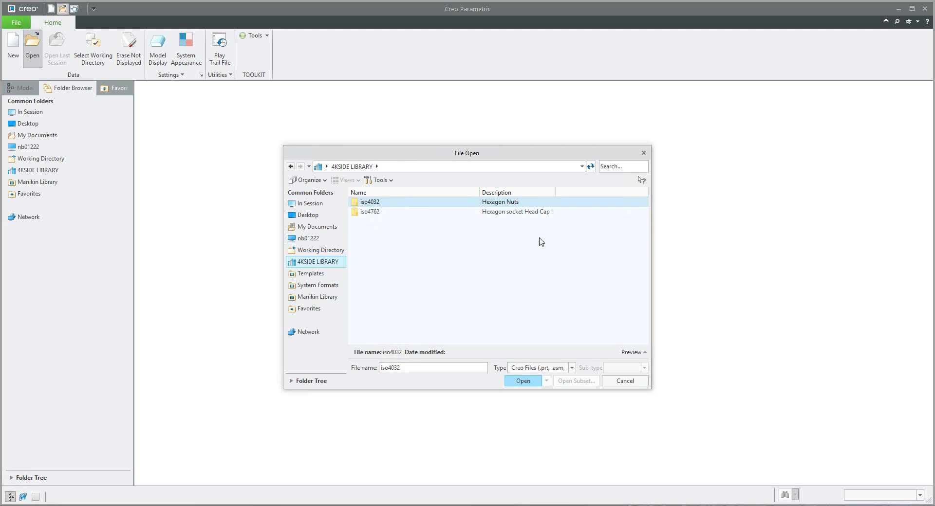
pyautogui.moveTo(573, 195); pyautogui.dragTo(616, 195)
pyautogui.click(625, 382)
# In index.mnu, change the iso4762 description to 'Screws Hexagon socket Head Cap'
pyautogui.hotkey('alt', 'Tab')
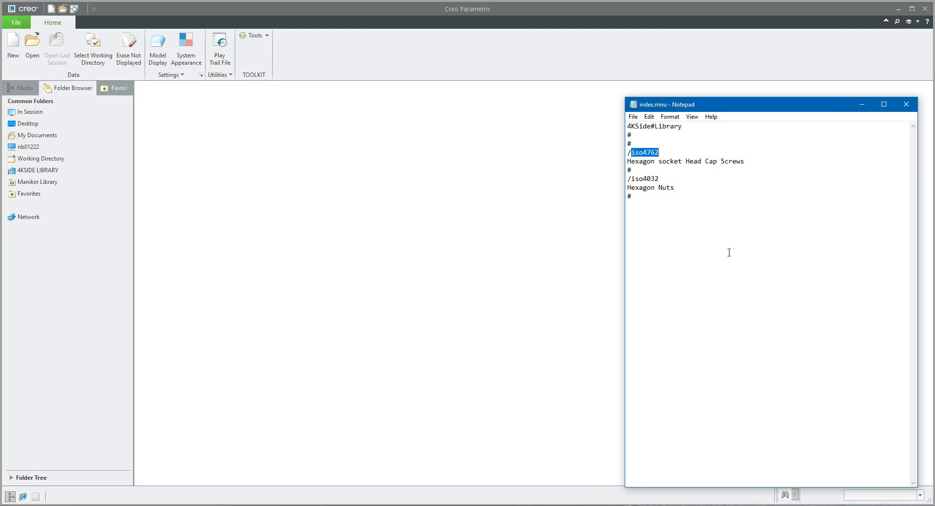
pyautogui.moveTo(722, 161); pyautogui.dragTo(616, 162)
pyautogui.press('Delete')
pyautogui.click(658, 162)
pyautogui.write('Hexagon socket Head Cap')
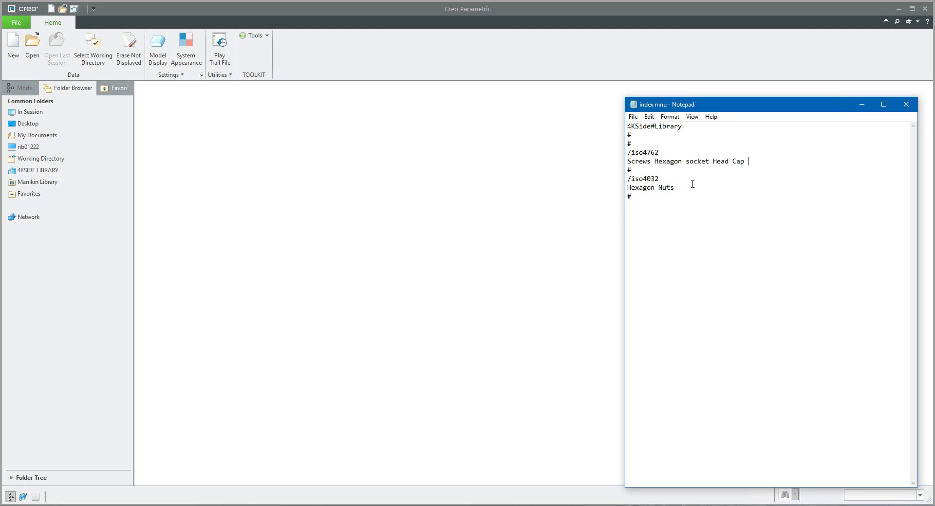
pyautogui.press('BackSpace')
# Change the iso4032 description to 'Nuts Hexagon'
pyautogui.click(658, 189)
pyautogui.moveTo(658, 188); pyautogui.dragTo(625, 188)
pyautogui.press('Delete')
pyautogui.write('Hexagon')
# Close Notepad and list the 4KSIDE LIBRARY iso4762 screws in File Open with full descriptions
pyautogui.click(390, 219)
pyautogui.click(32, 46)
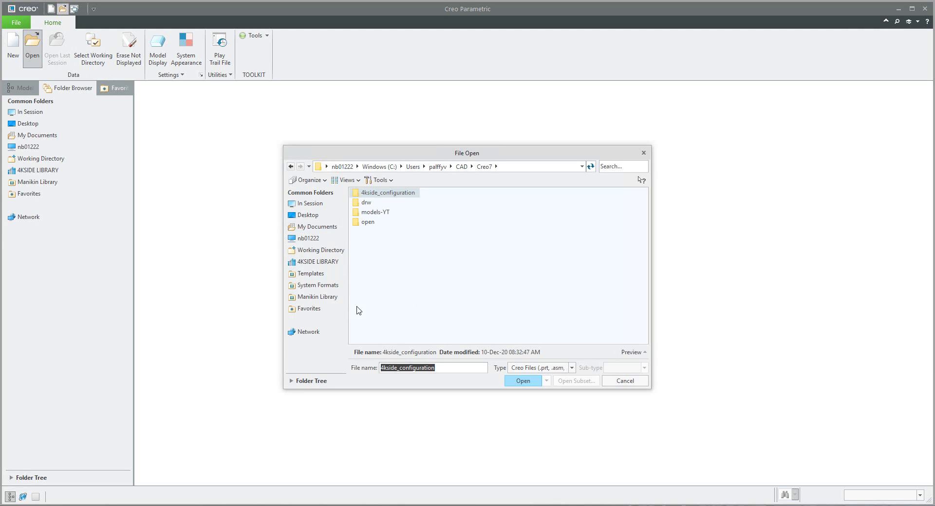
pyautogui.click(308, 263)
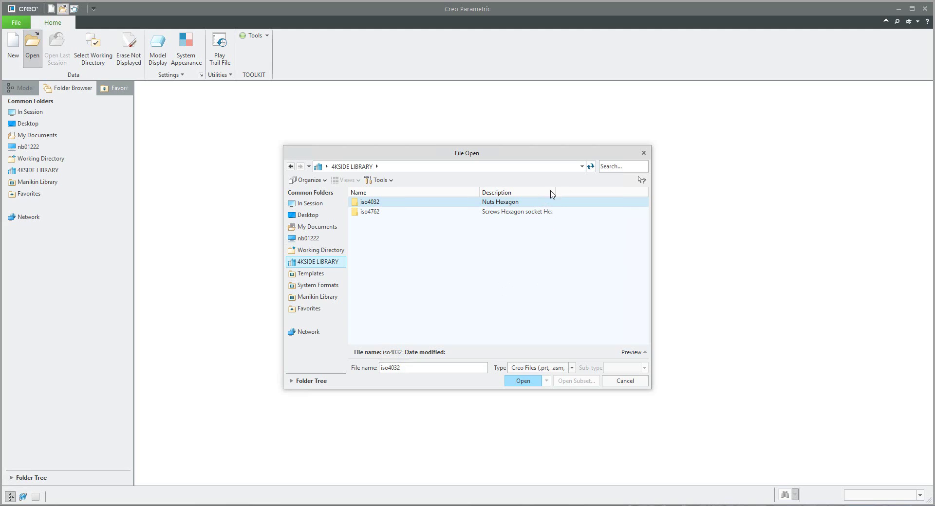
pyautogui.moveTo(556, 193); pyautogui.dragTo(599, 193)
pyautogui.doubleClick(369, 213)
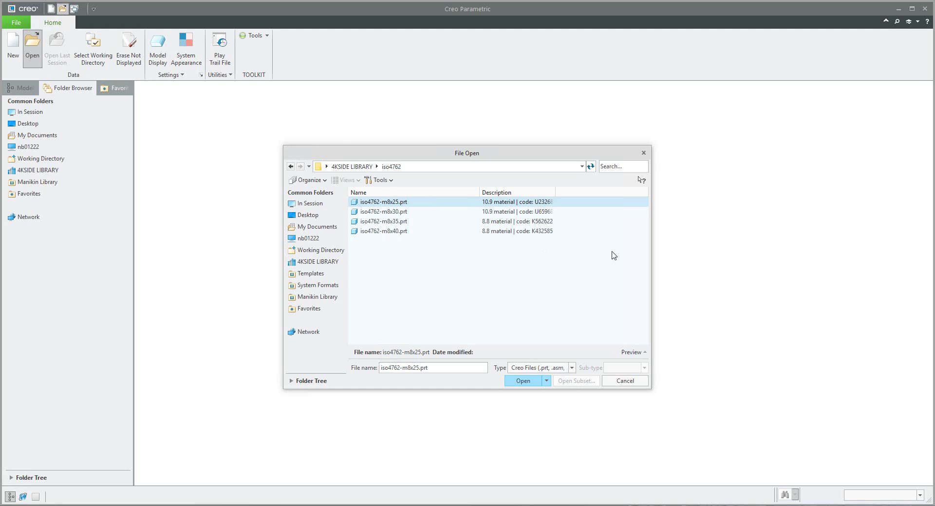
pyautogui.moveTo(556, 194); pyautogui.dragTo(612, 198)
pyautogui.moveTo(462, 160); pyautogui.dragTo(337, 140)
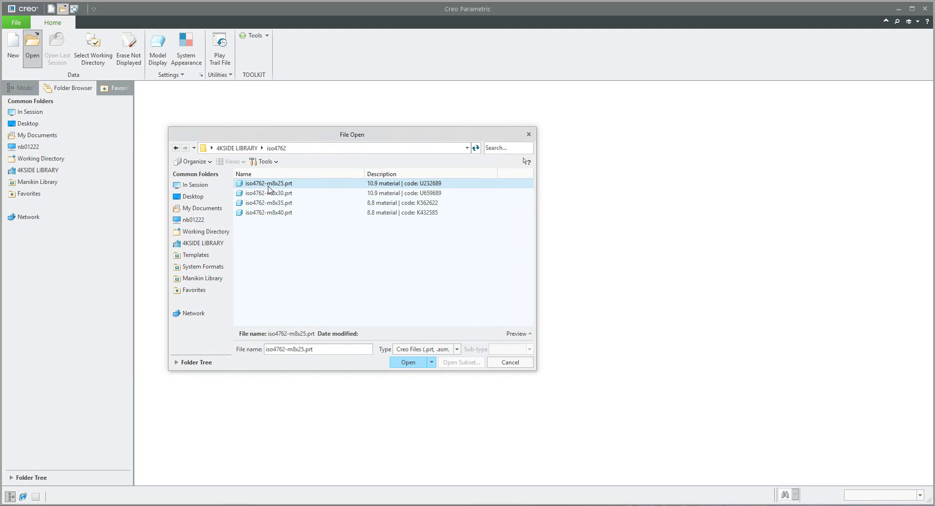
pyautogui.click(275, 148)
# From the Explorer library window, open iso4762\iso4762.mnu in Notepad
pyautogui.moveTo(59, 504)
pyautogui.click(60, 470)
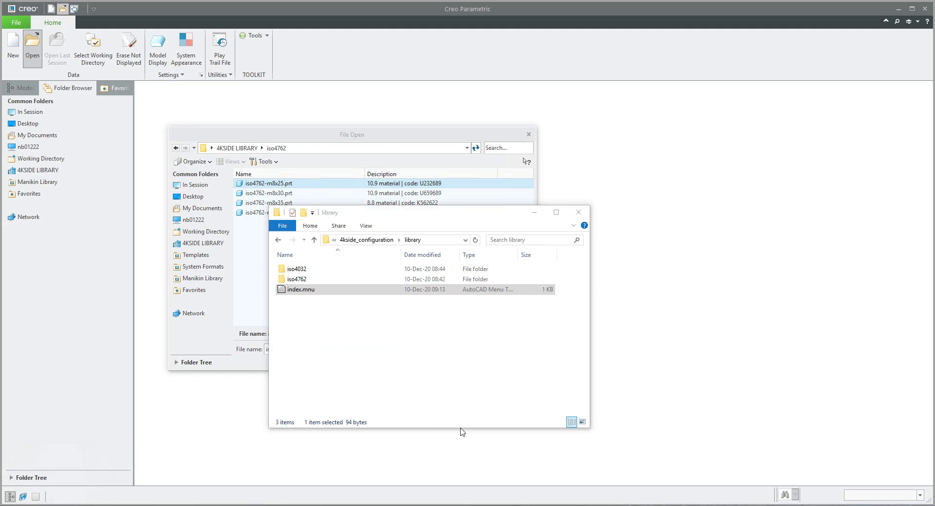
pyautogui.moveTo(532, 231); pyautogui.dragTo(735, 244)
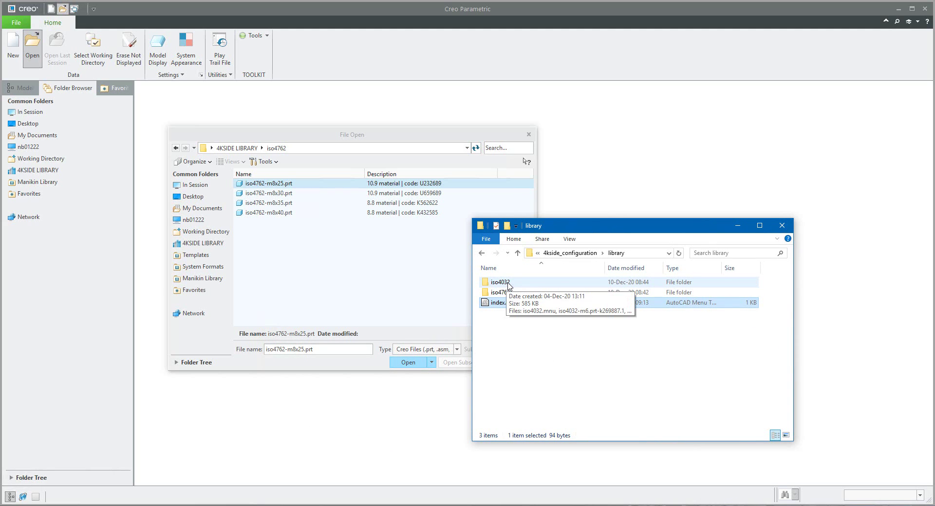
pyautogui.doubleClick(506, 293)
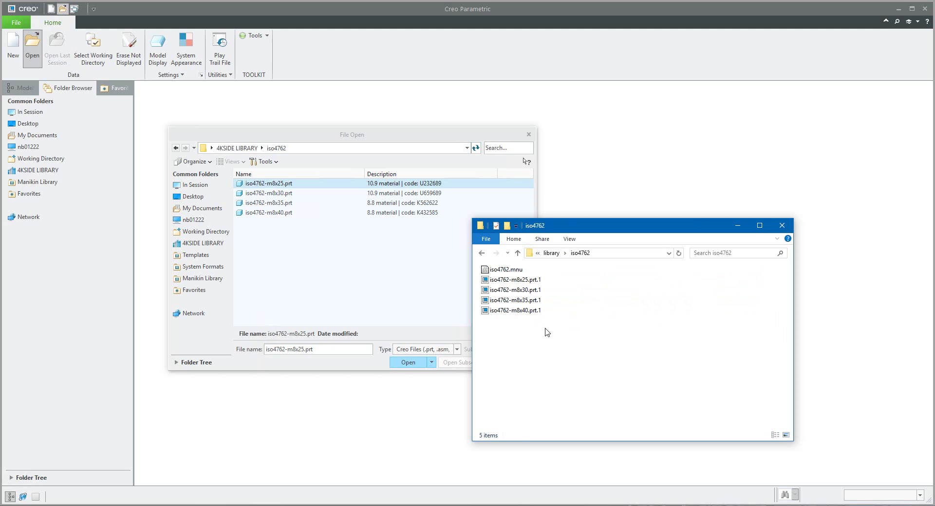
pyautogui.doubleClick(515, 273)
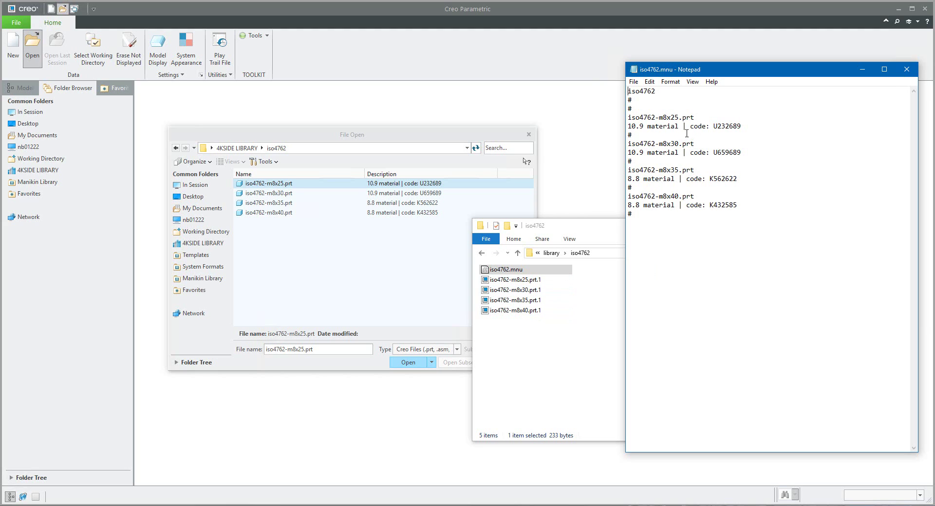
# Highlight the iso4762-m8x25.prt line in iso4762.mnu, then close Notepad
pyautogui.moveTo(696, 117); pyautogui.dragTo(615, 116)
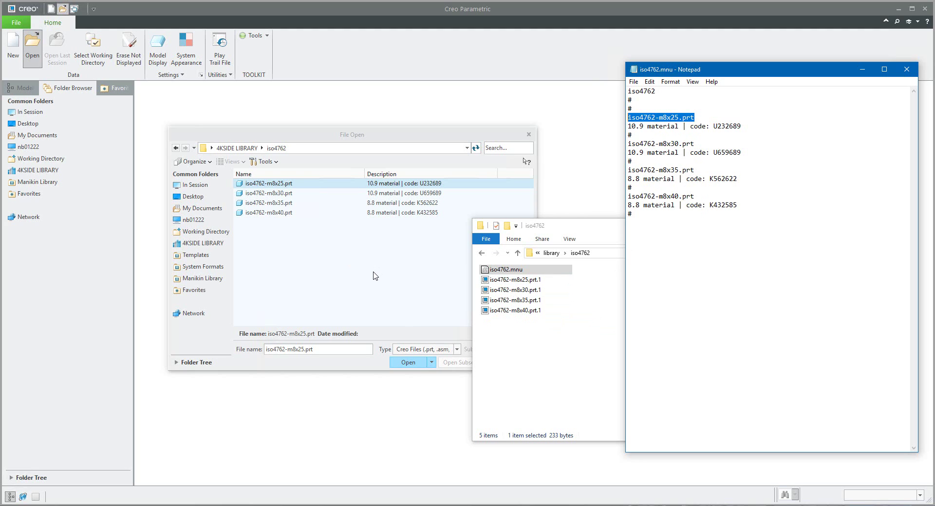
pyautogui.doubleClick(633, 70)
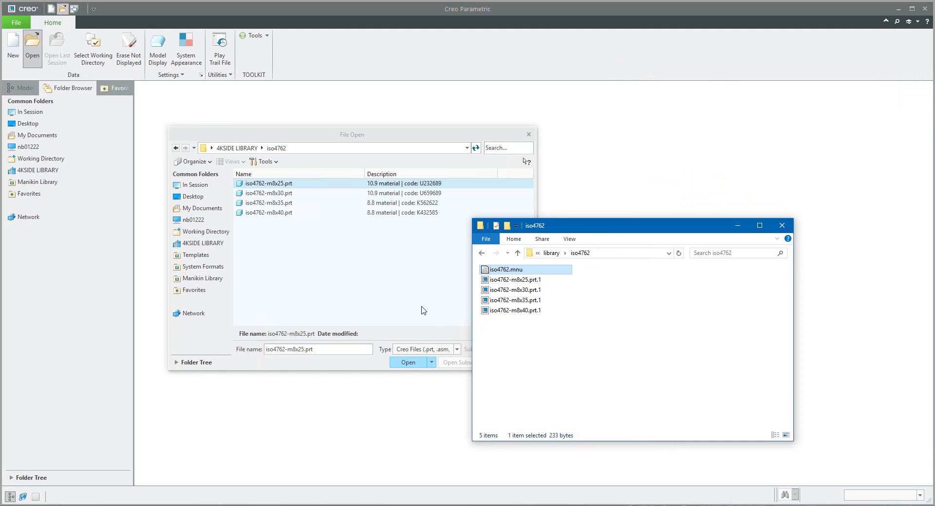
# Browse from 4KSIDE LIBRARY into the iso4032 nuts folder and switch to its Explorer window
pyautogui.click(237, 148)
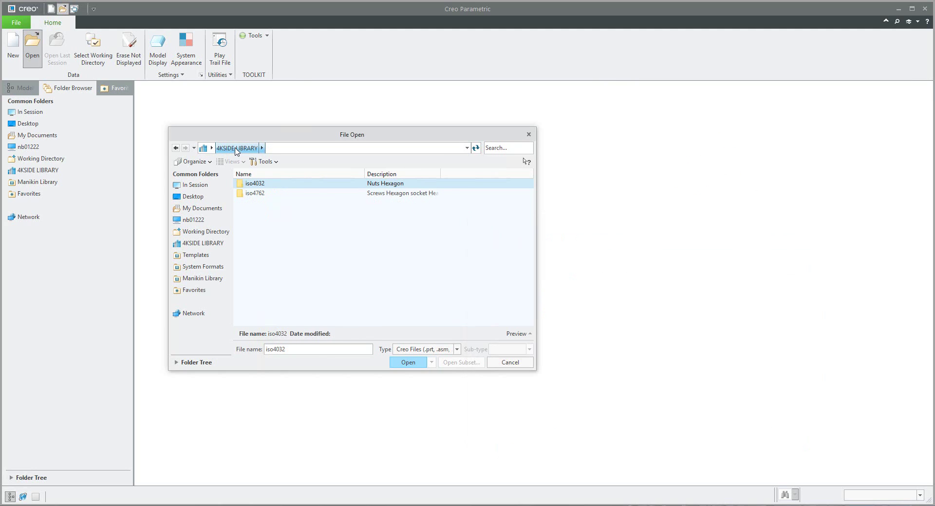
pyautogui.doubleClick(255, 184)
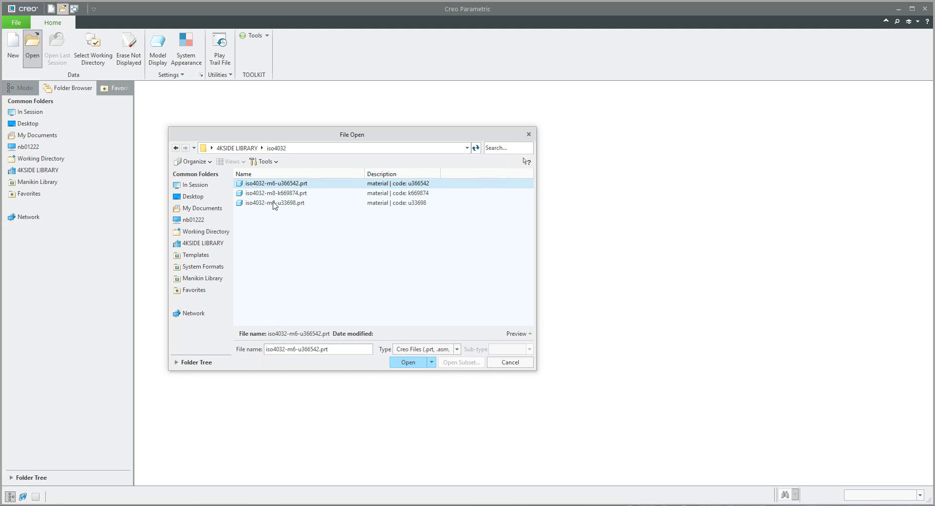
pyautogui.hotkey('alt', 'Tab')
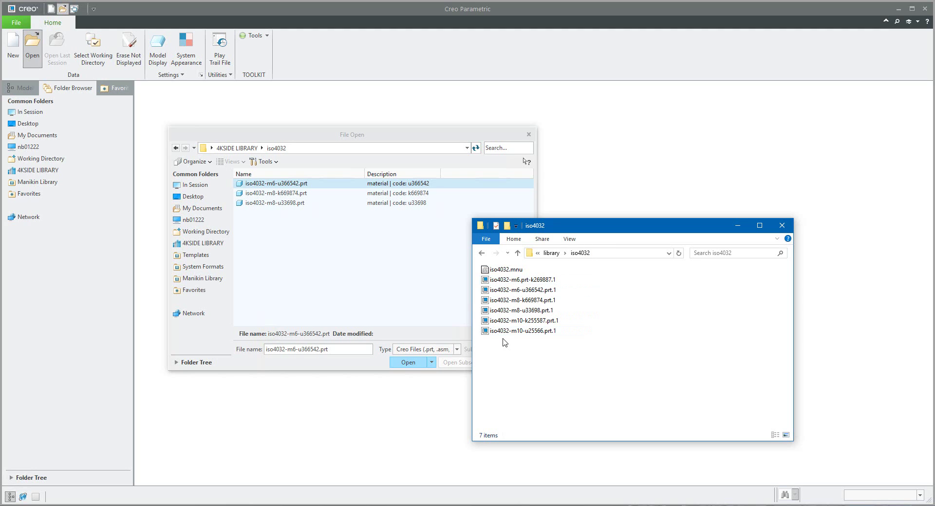
# Open iso4032.mnu in Notepad and copy the last part entry's lines
pyautogui.doubleClick(505, 271)
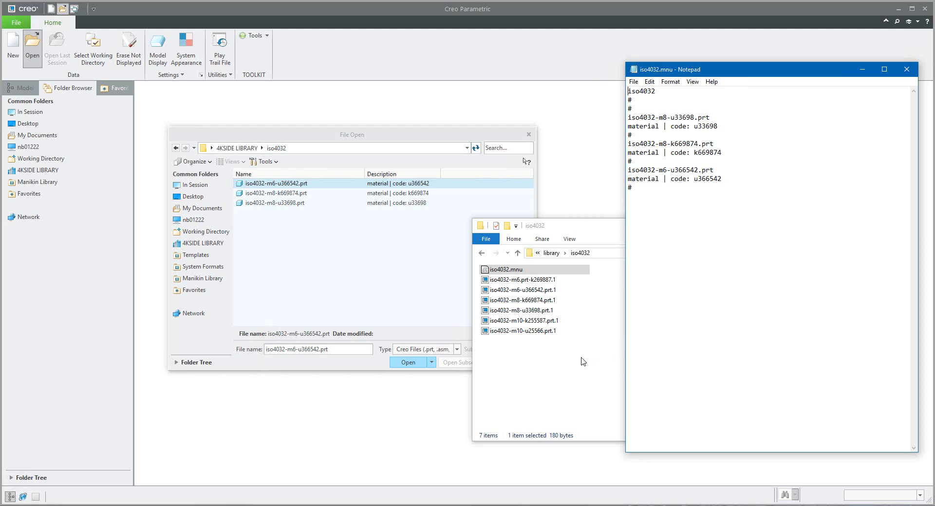
pyautogui.moveTo(639, 189); pyautogui.dragTo(628, 174)
pyautogui.hotkey('ctrl', 'c')
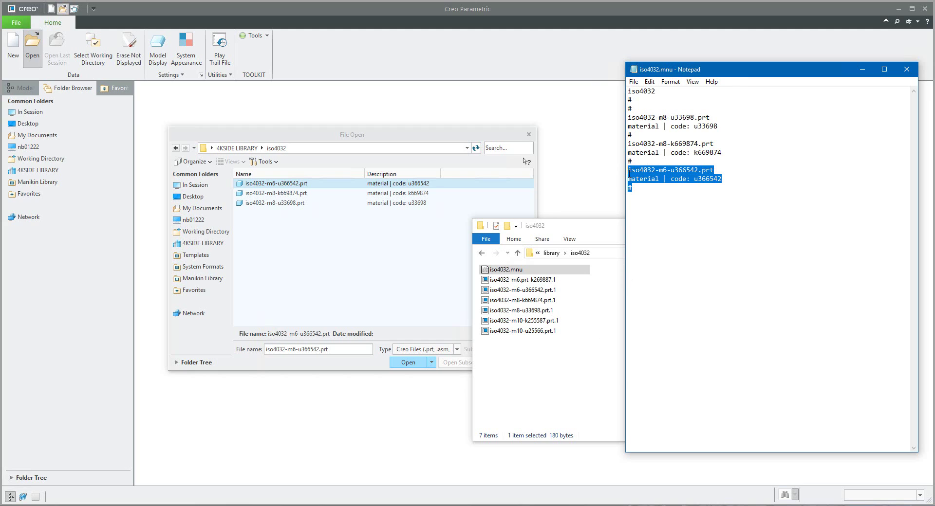
# Append a copy of the last entry as iso4032-m10-u25566.prt with description code test01
pyautogui.click(640, 189)
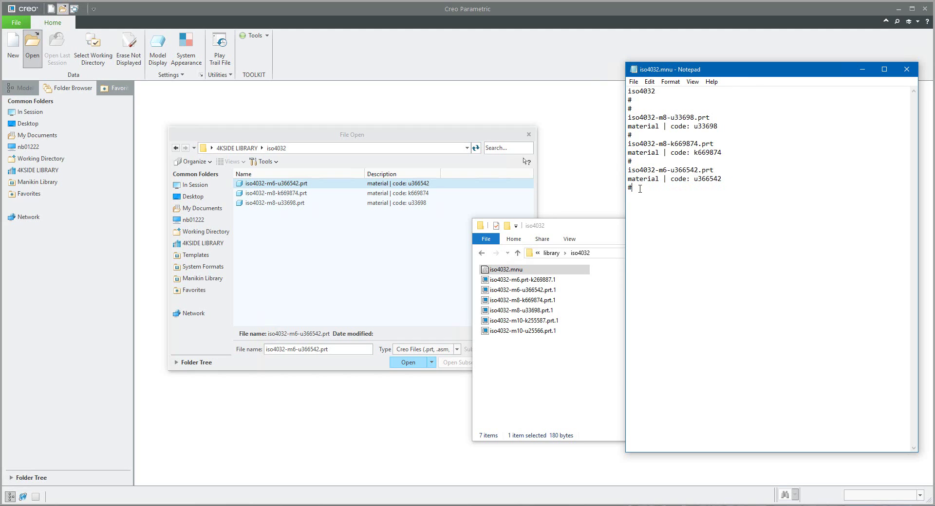
pyautogui.press('Return')
pyautogui.hotkey('ctrl', 'v')
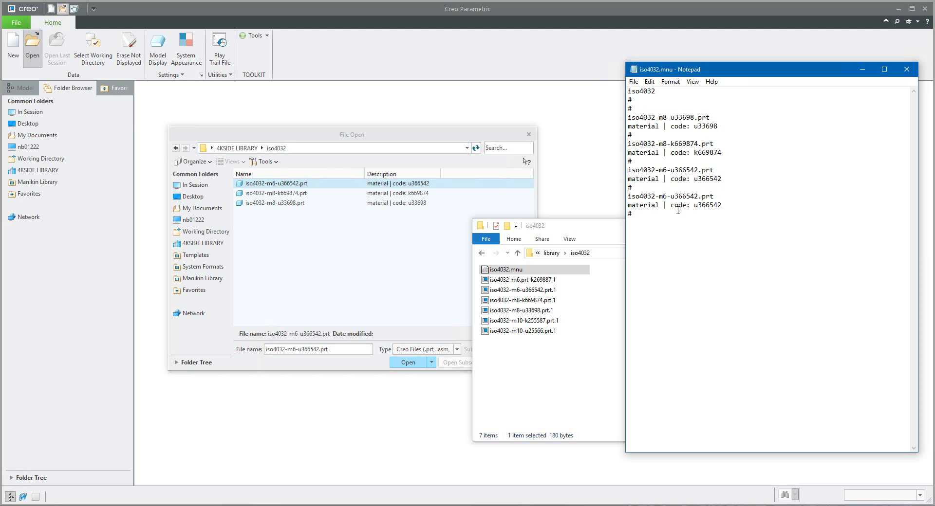
pyautogui.hotkey('shift', 'Right')
pyautogui.write('10')
pyautogui.hotkey('shift', 'Right')
pyautogui.hotkey('shift', 'Right')
pyautogui.hotkey('shift', 'Right')
pyautogui.hotkey('shift', 'Right')
pyautogui.hotkey('shift', 'Right')
pyautogui.hotkey('shift', 'Right')
pyautogui.write('25566')
pyautogui.hotkey('shift', 'End')
pyautogui.write('test01')
# Open iso4032-m10-u25566.prt from 4KSIDE LIBRARY's iso4032 folder, described as material | code: test01
pyautogui.click(309, 241)
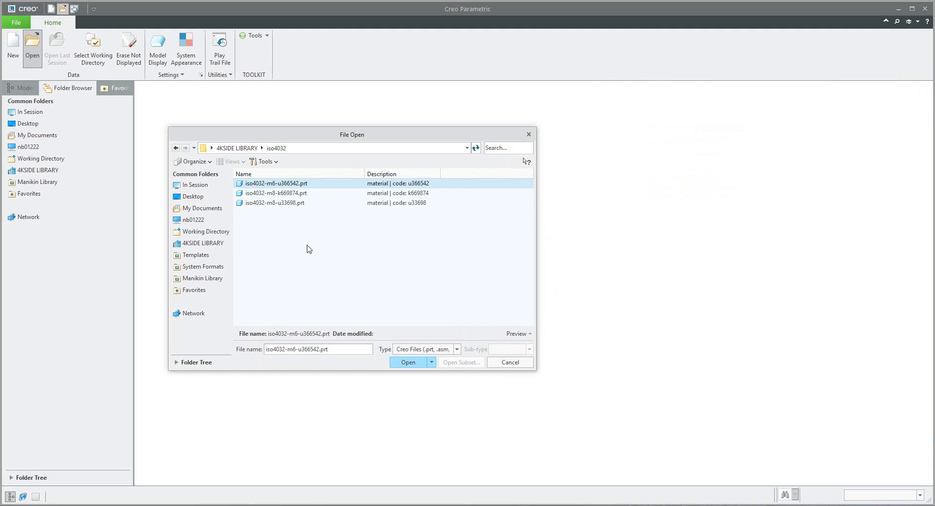
pyautogui.click(198, 246)
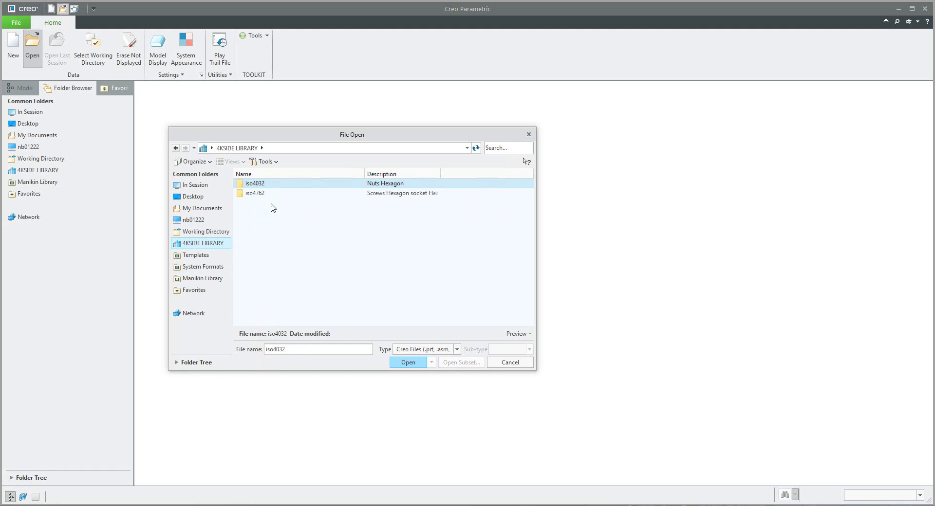
pyautogui.doubleClick(258, 184)
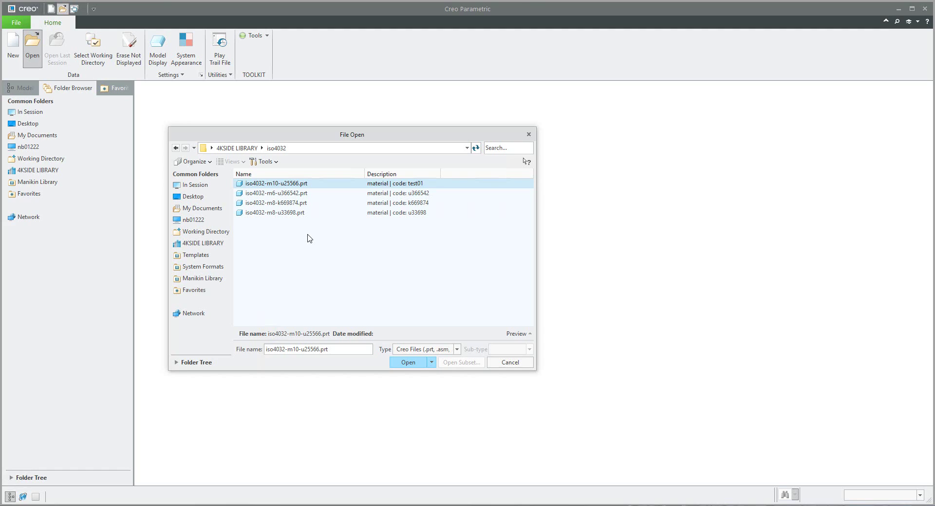
pyautogui.press('Return')
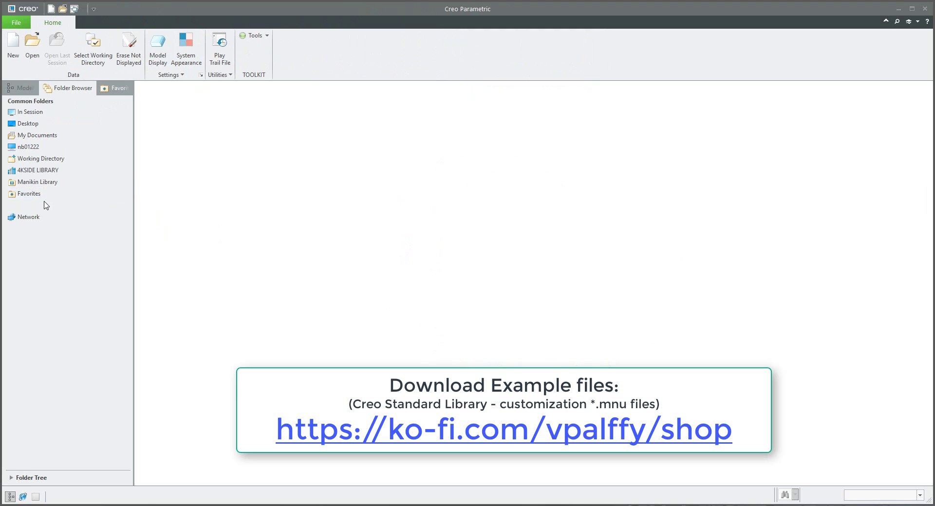
# Browse the main window's 4KSIDE LIBRARY folder into the iso4762 screws folder
pyautogui.click(35, 171)
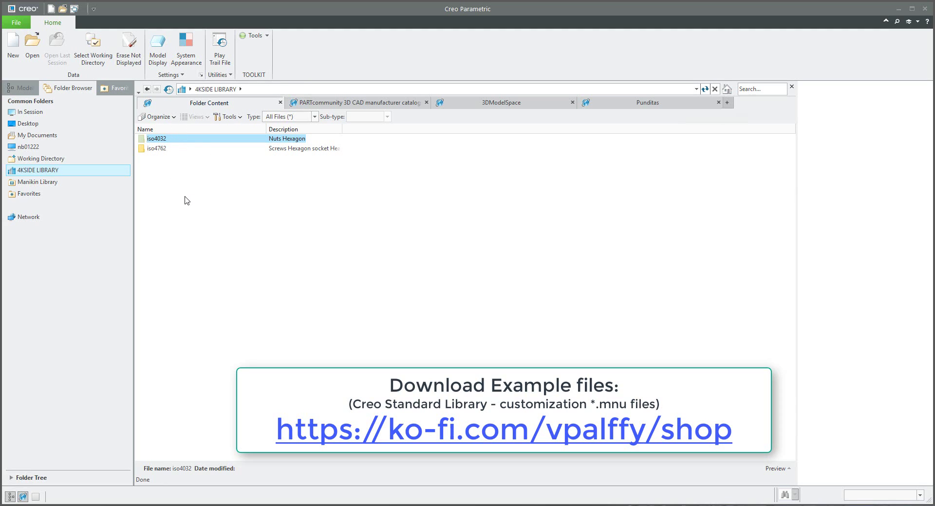
pyautogui.doubleClick(157, 148)
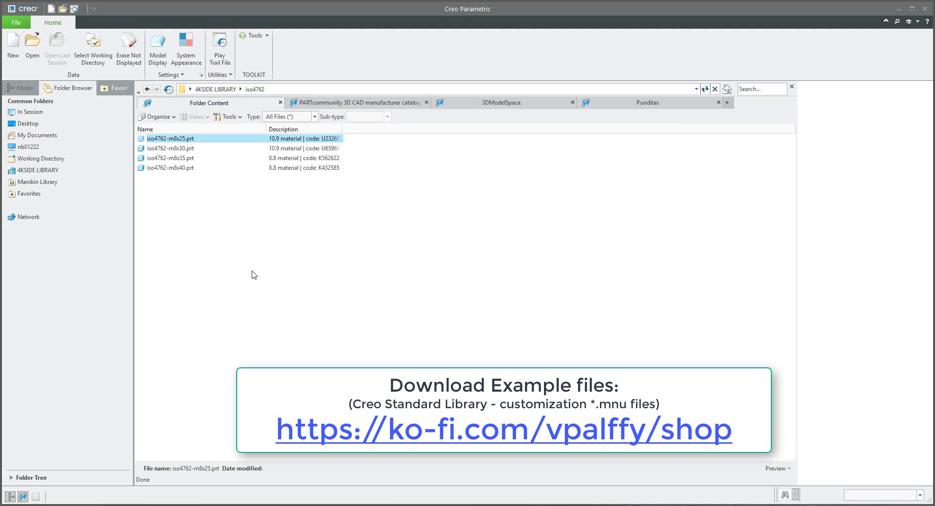